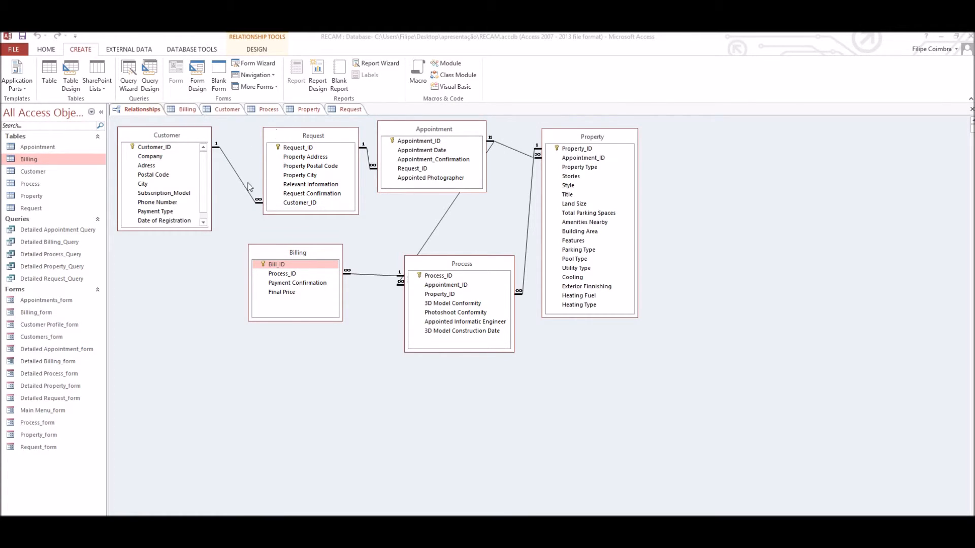
Step: View the Billing table's records and the data types offered for adding a new field
{"action": "left_click", "coordinate": [44, 173]}
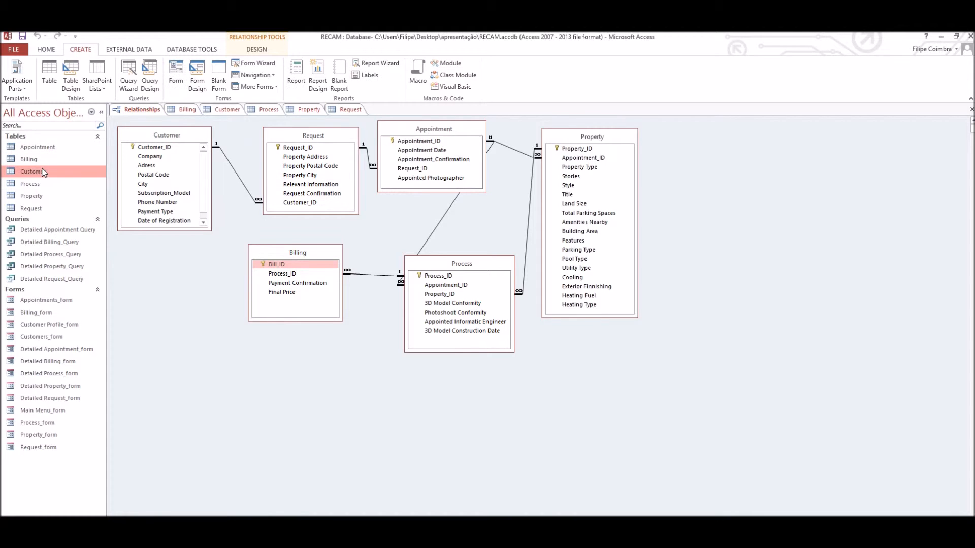
{"action": "left_click", "coordinate": [183, 110]}
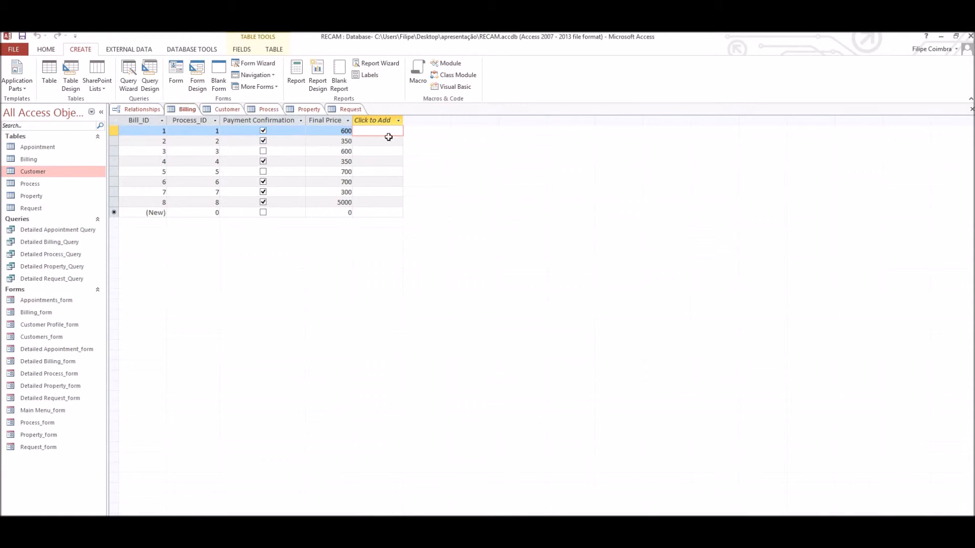
{"action": "left_click", "coordinate": [399, 121]}
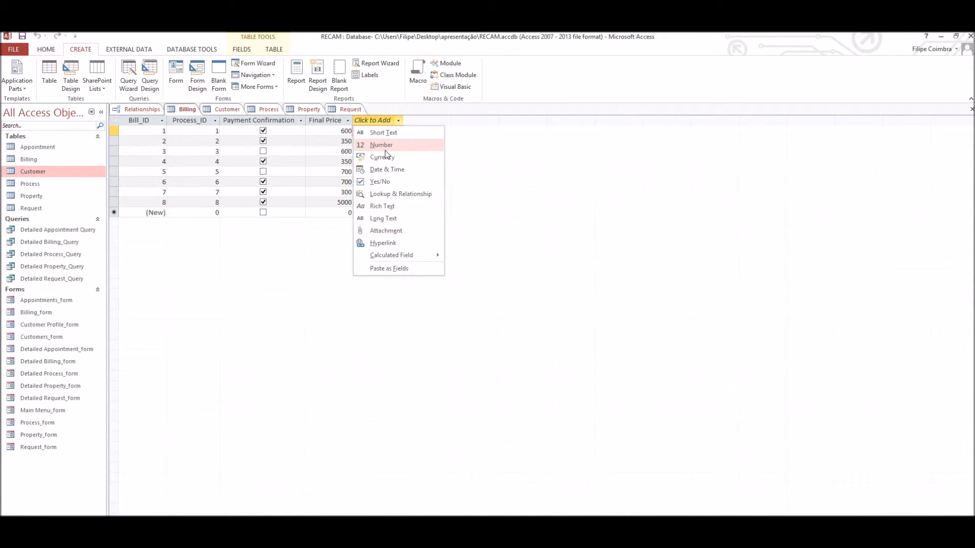
{"action": "left_click", "coordinate": [398, 121]}
{"action": "left_click", "coordinate": [398, 121]}
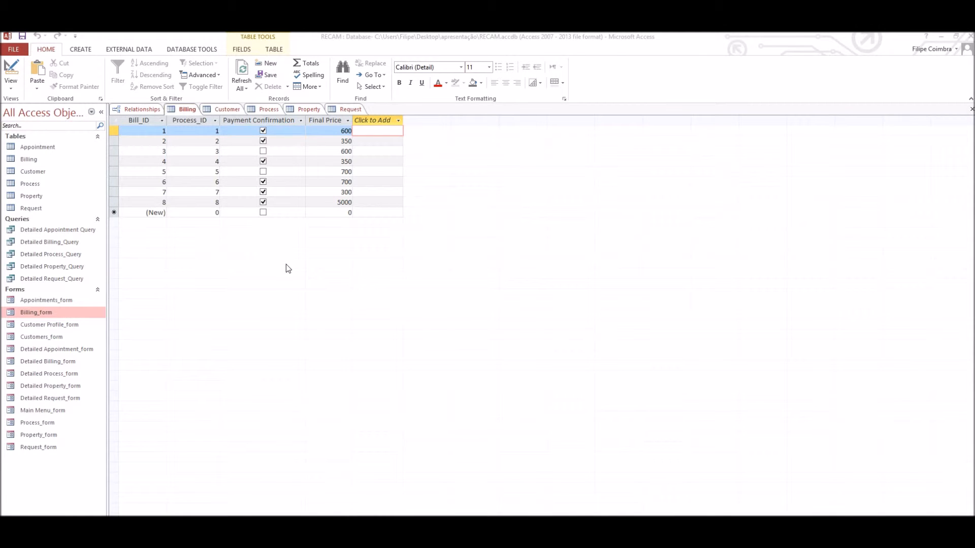
Step: Create a blank form in design view with Billing as record source and enlarge its grid to about 20.6 × 13.9 cm
{"action": "left_click", "coordinate": [84, 50]}
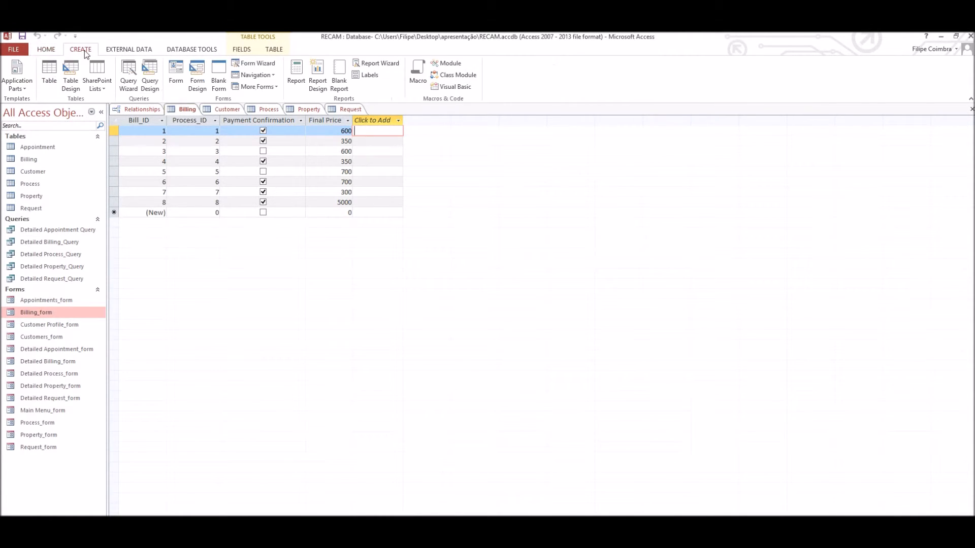
{"action": "left_click", "coordinate": [197, 70]}
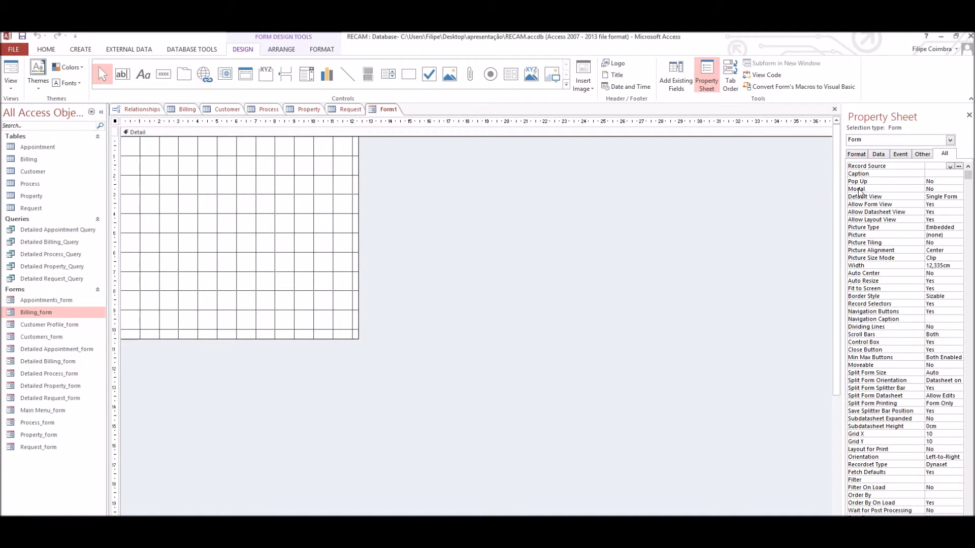
{"action": "left_click", "coordinate": [950, 167]}
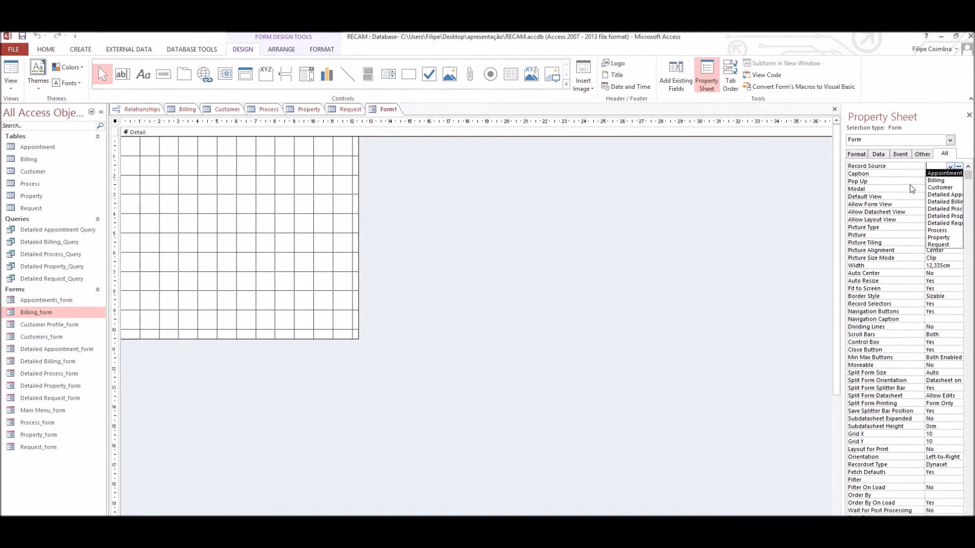
{"action": "left_click", "coordinate": [936, 181]}
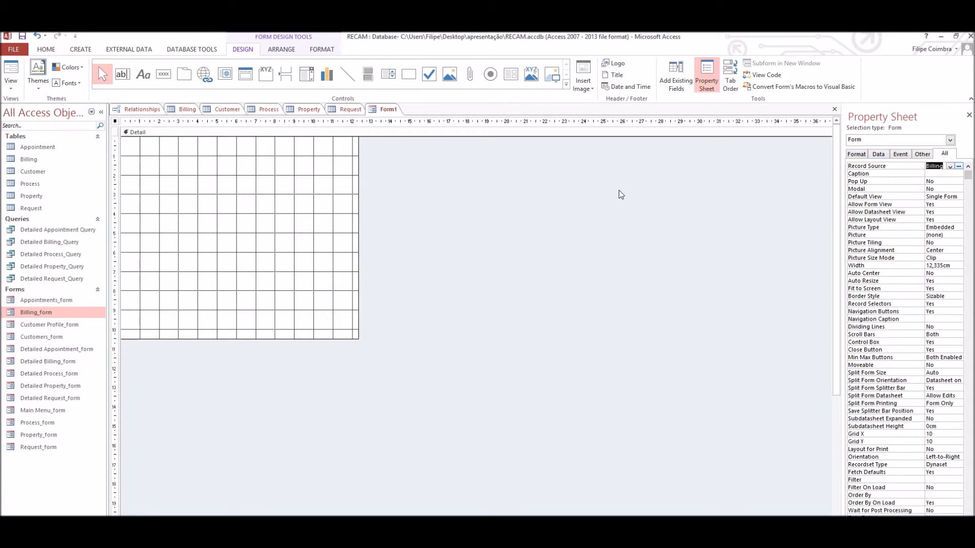
{"action": "left_click_drag", "start_coordinate": [359, 339], "coordinate": [518, 405]}
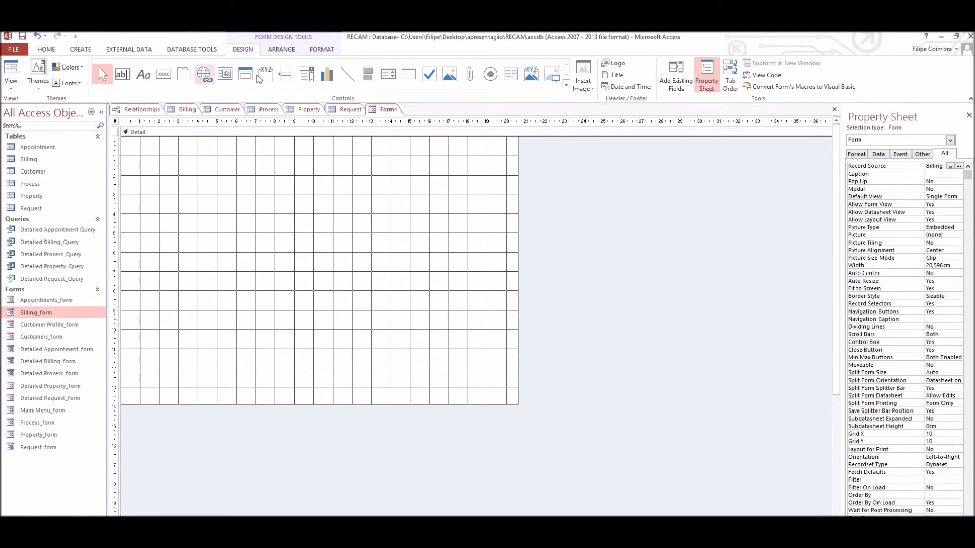
Step: Add a label about 8 cm wide reading "text box" to the new form's Detail section, and open Billing_form
{"action": "left_click", "coordinate": [143, 74]}
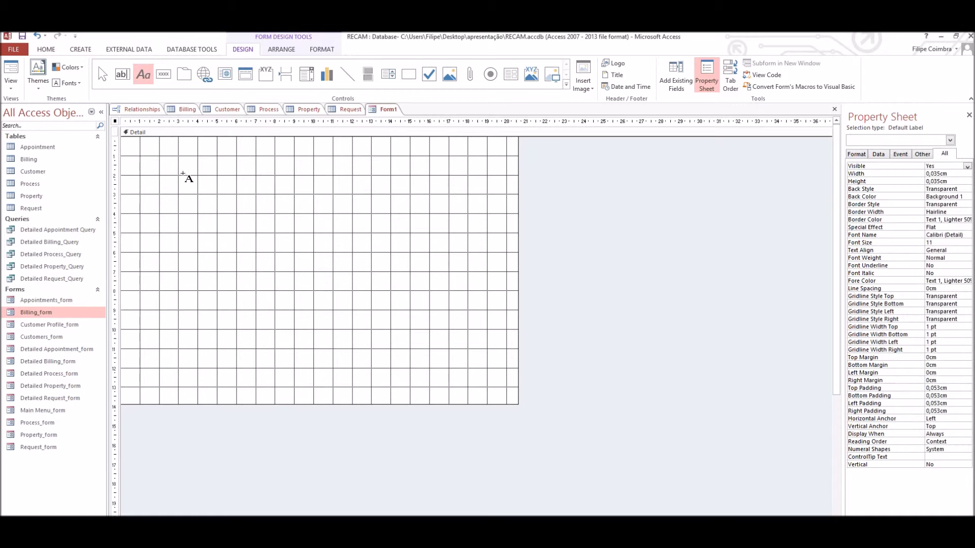
{"action": "left_click", "coordinate": [171, 162]}
{"action": "left_click_drag", "start_coordinate": [173, 192], "coordinate": [331, 254]}
{"action": "type", "text": "text box"}
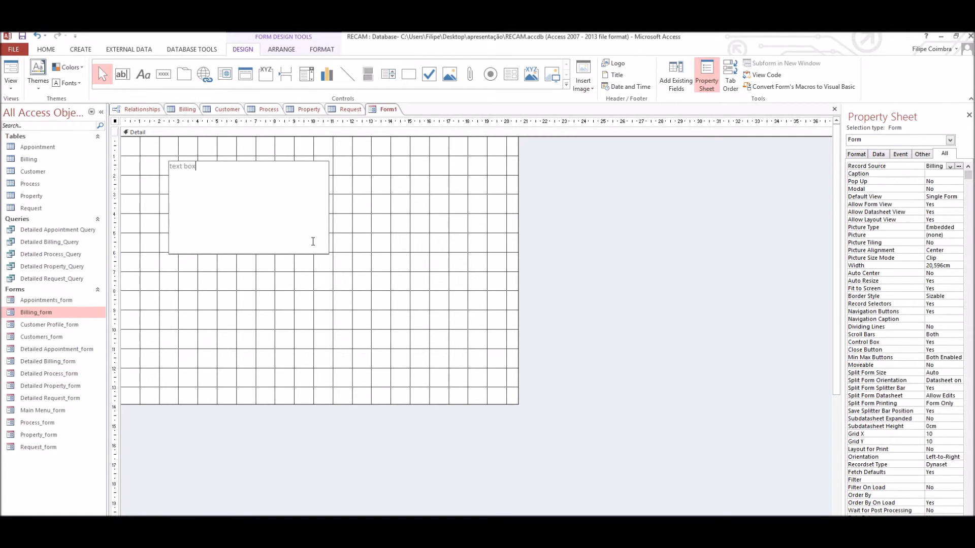
{"action": "left_click", "coordinate": [355, 238]}
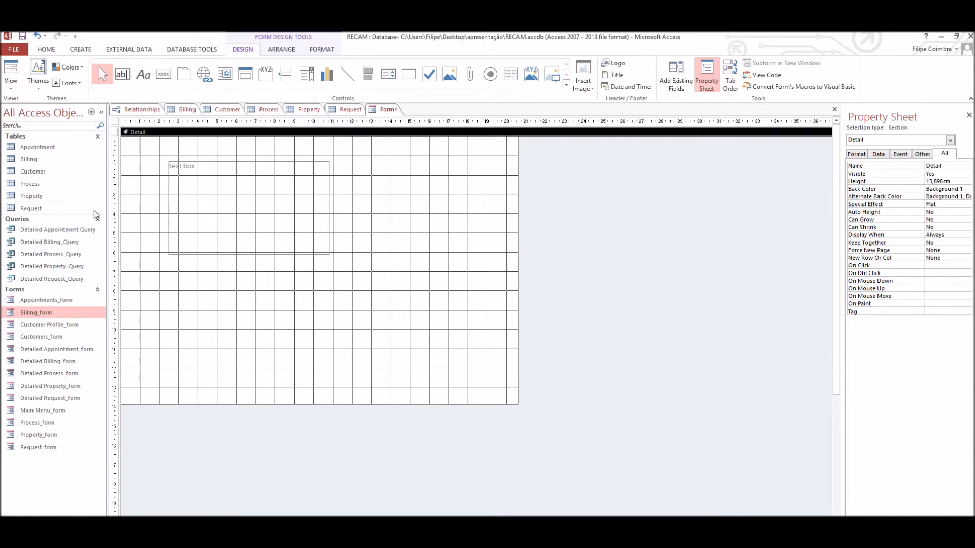
{"action": "double_click", "coordinate": [50, 313]}
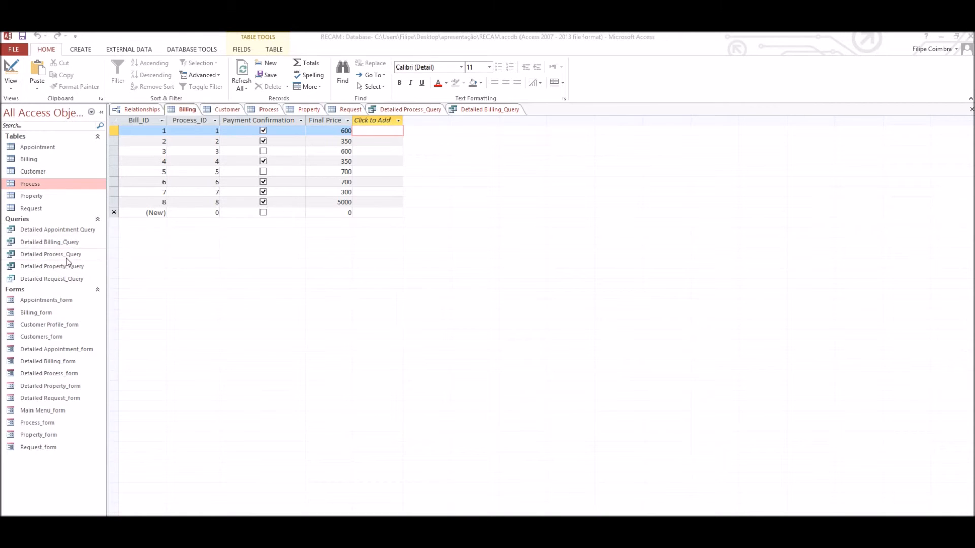
Step: Set up a simple query with all Billing fields plus Customer_ID from the Customer table, and cancel the wizard
{"action": "left_click", "coordinate": [73, 50]}
{"action": "left_click", "coordinate": [127, 83]}
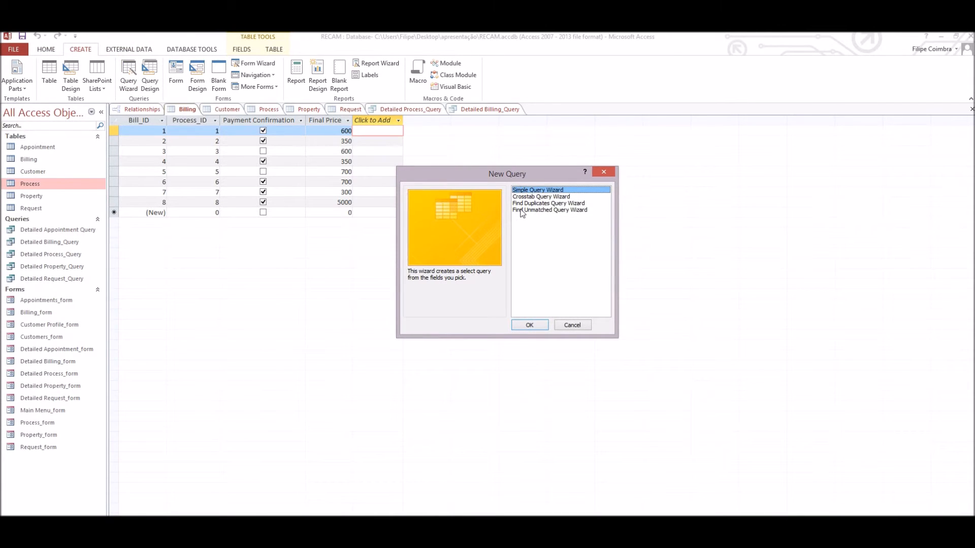
{"action": "left_click", "coordinate": [530, 325]}
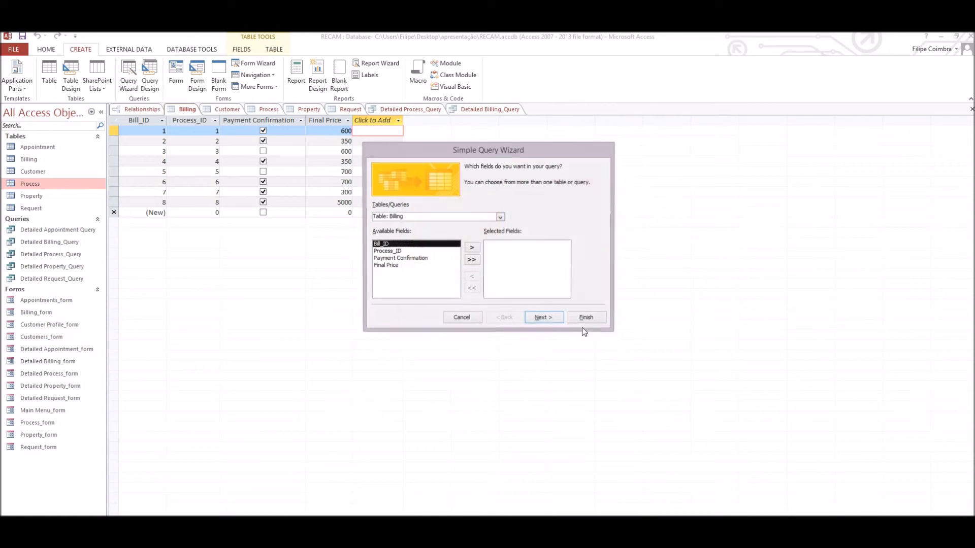
{"action": "left_click", "coordinate": [472, 260]}
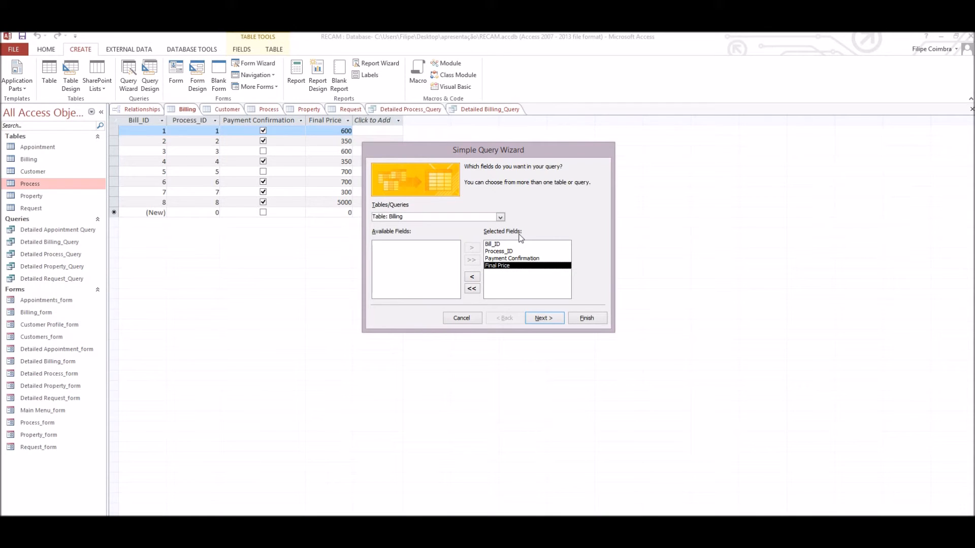
{"action": "left_click", "coordinate": [499, 217]}
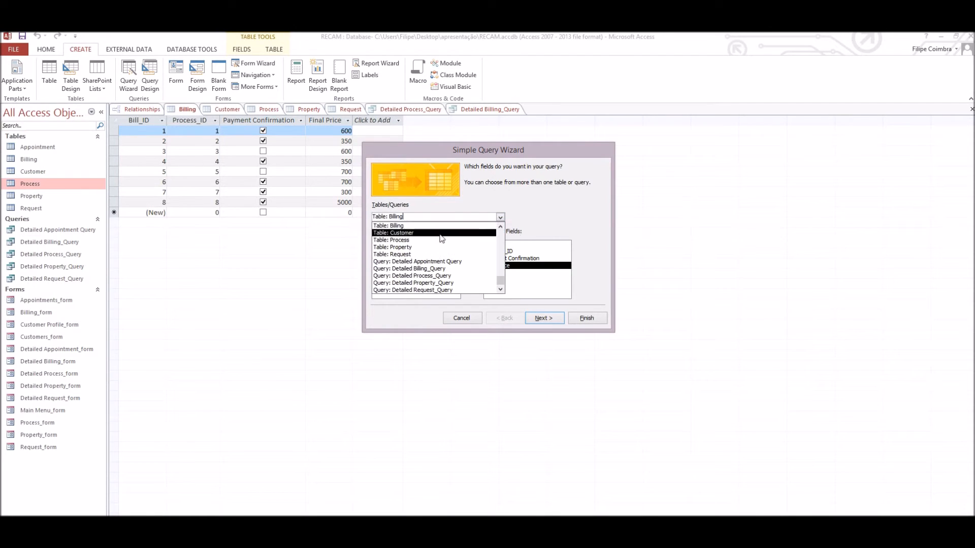
{"action": "left_click", "coordinate": [412, 234]}
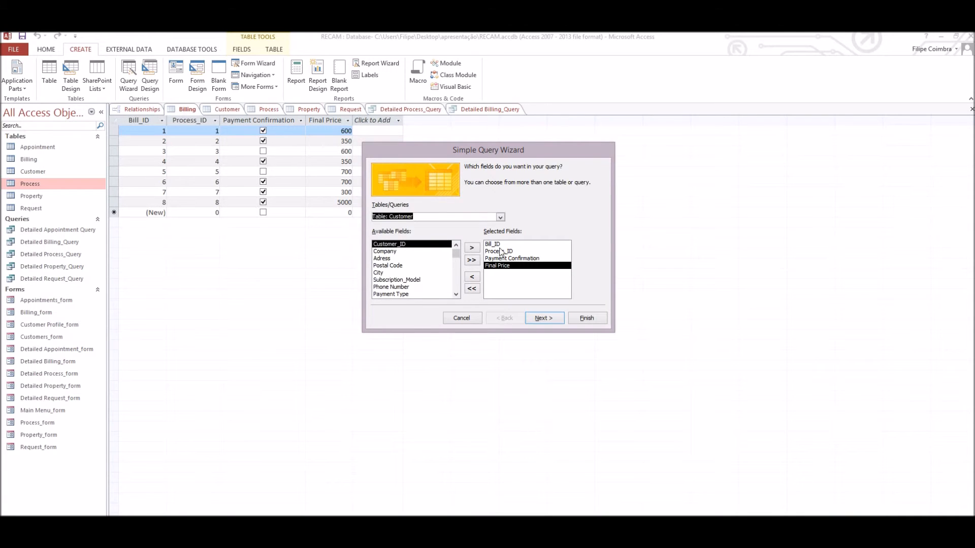
{"action": "left_click", "coordinate": [473, 249]}
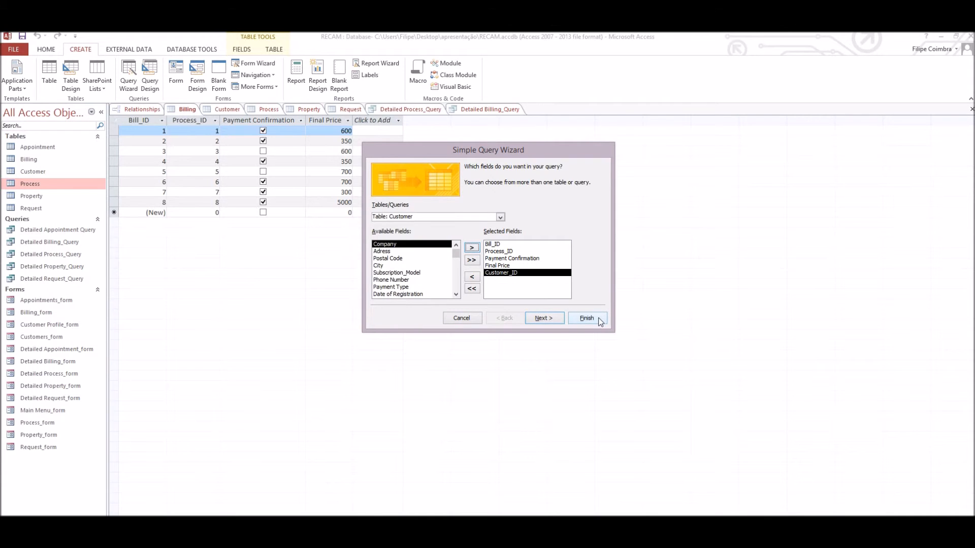
{"action": "left_click", "coordinate": [464, 318]}
Step: View Detailed Process_Query, and open the new customer form through Main Menu_form
{"action": "left_click", "coordinate": [410, 110]}
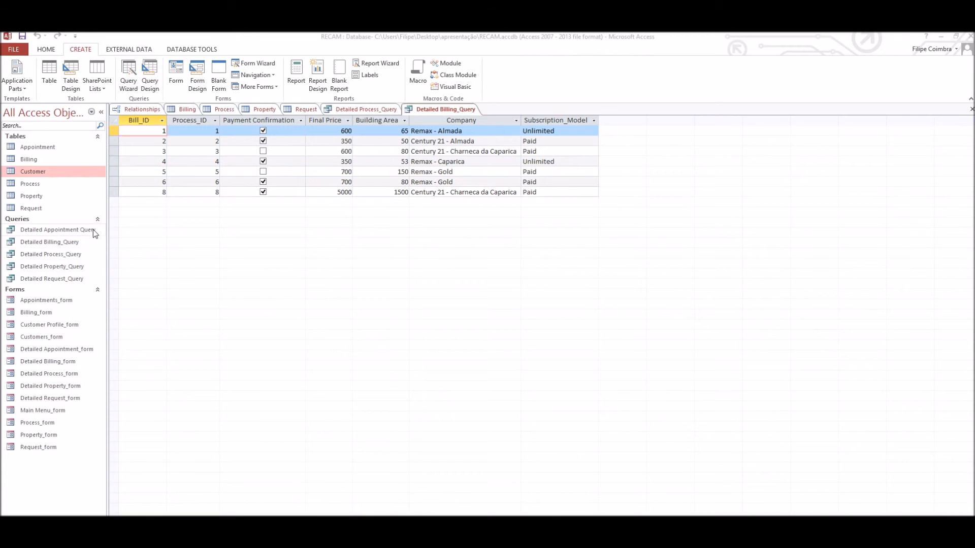
{"action": "double_click", "coordinate": [71, 408]}
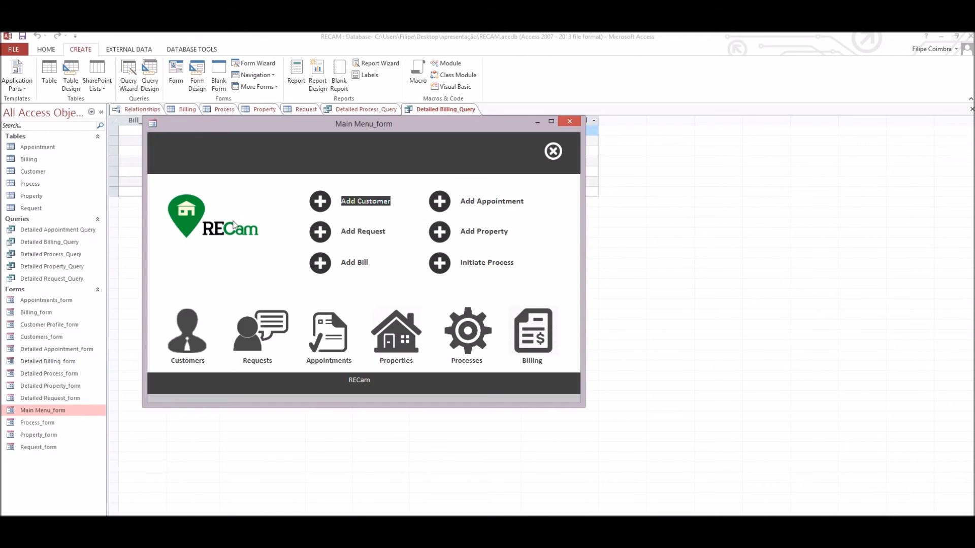
{"action": "left_click", "coordinate": [320, 201]}
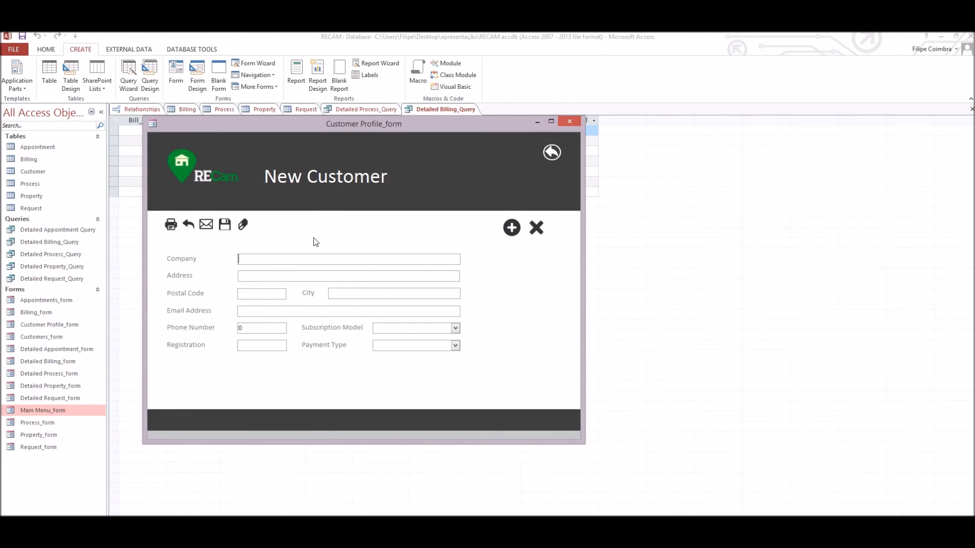
Step: Enter "remax massama" as the new customer's company, fill in its address, save the record and close the form
{"action": "type", "text": "remax massama"}
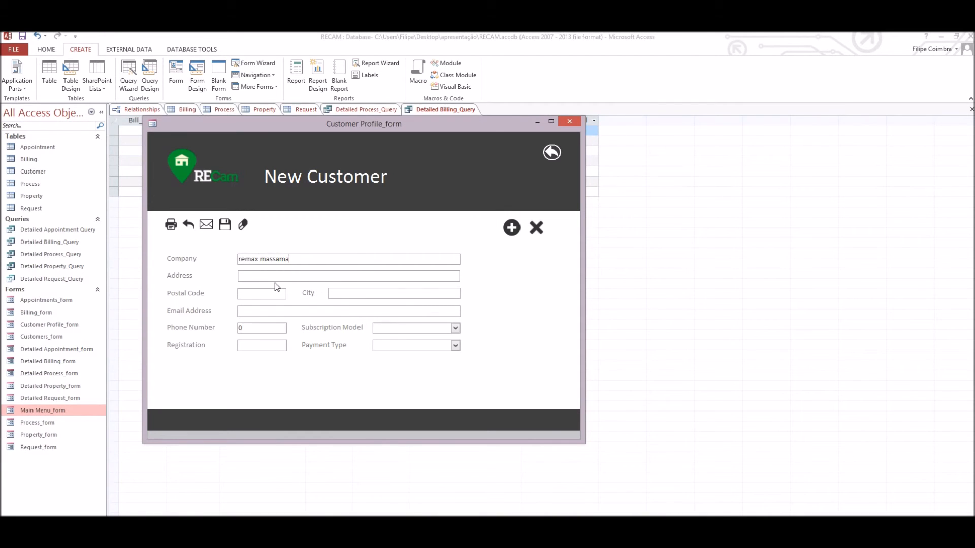
{"action": "left_click", "coordinate": [272, 278]}
{"action": "type", "text": "123"}
{"action": "left_click", "coordinate": [225, 226]}
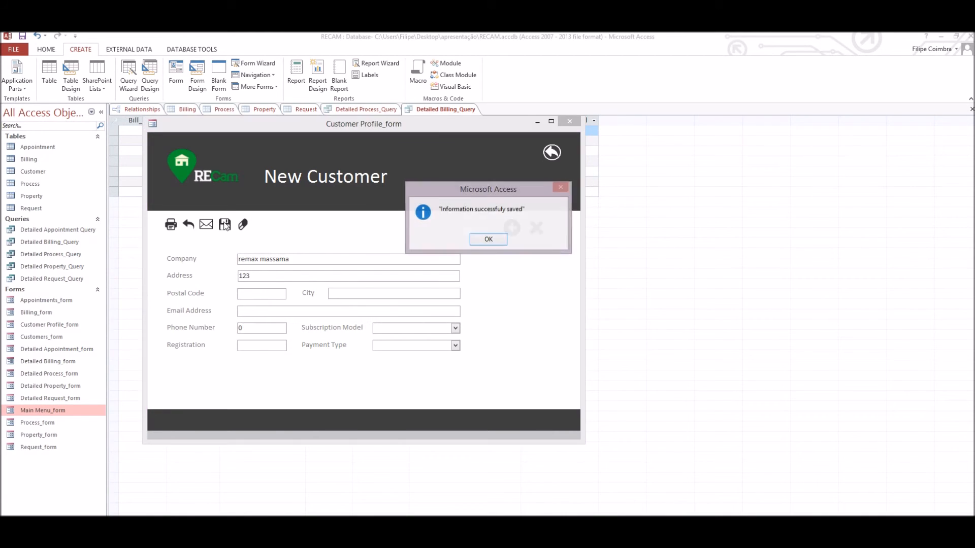
{"action": "key", "text": "Return"}
{"action": "left_click", "coordinate": [536, 227]}
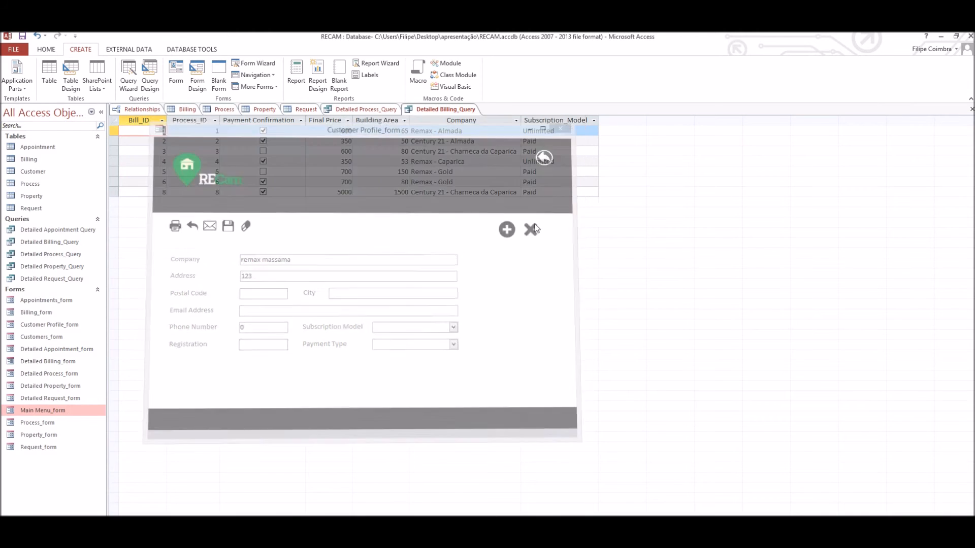
Step: Open the Customer table to check the newly saved customer record
{"action": "left_click", "coordinate": [43, 172]}
{"action": "double_click", "coordinate": [43, 172]}
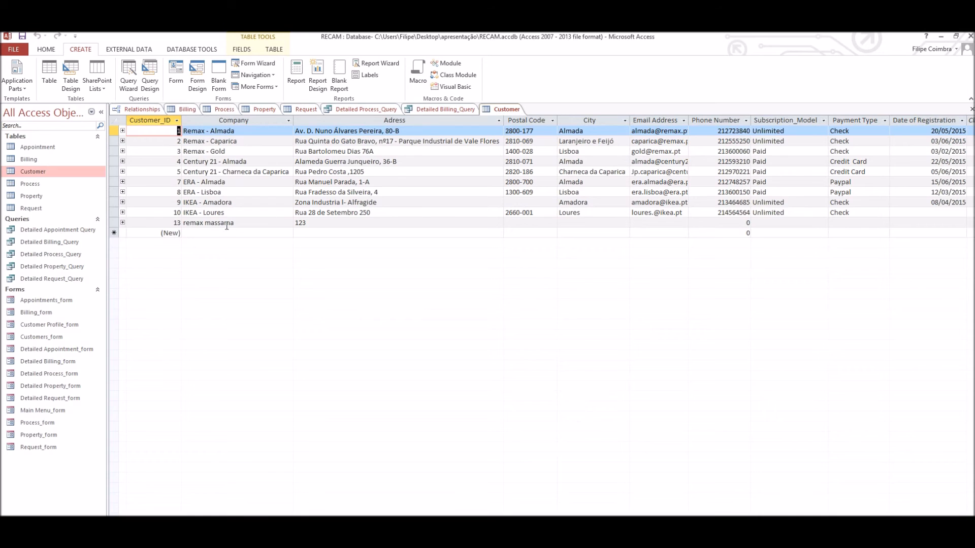
{"action": "left_click", "coordinate": [904, 526]}
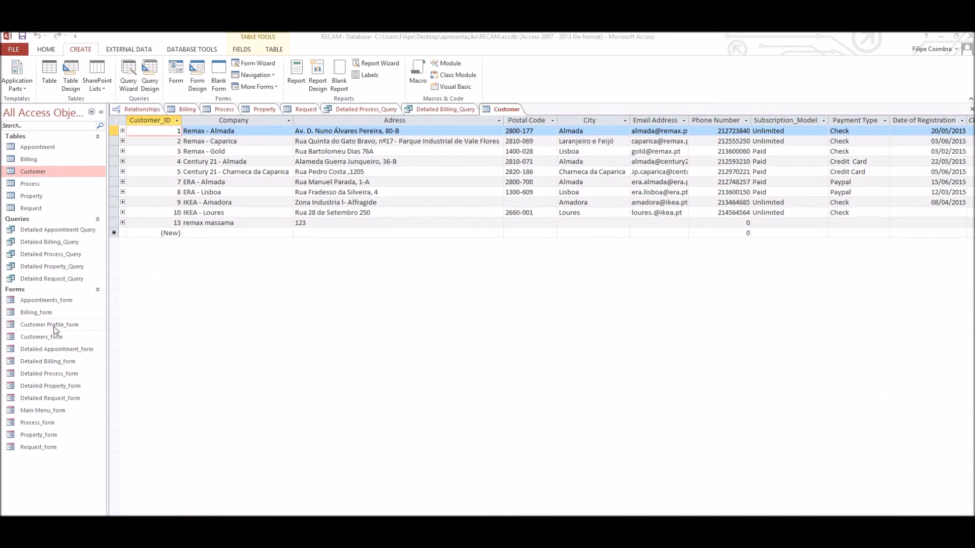
Step: Open the customer list from Main Menu_form, search by company for Century 21 - Charneca da Caparica, and return to the main menu
{"action": "double_click", "coordinate": [43, 410]}
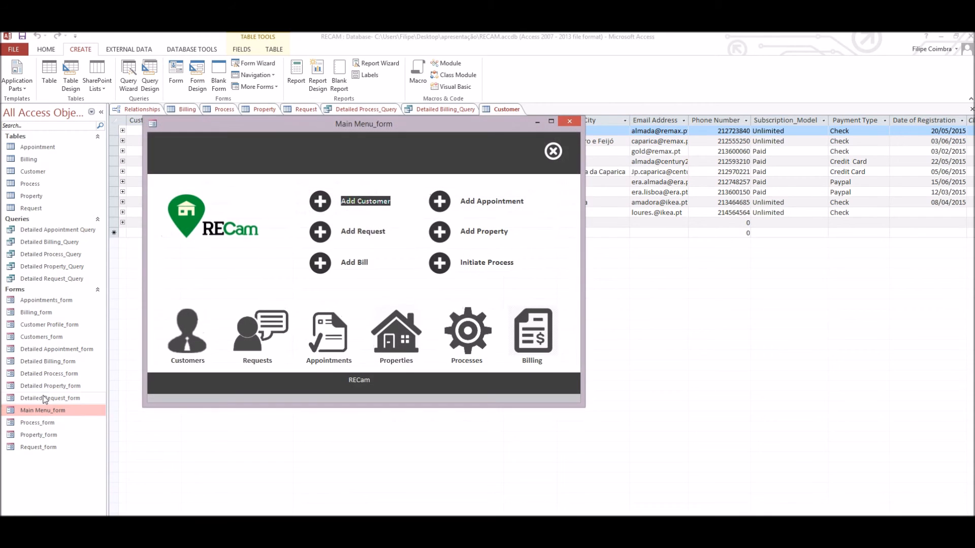
{"action": "left_click", "coordinate": [189, 328]}
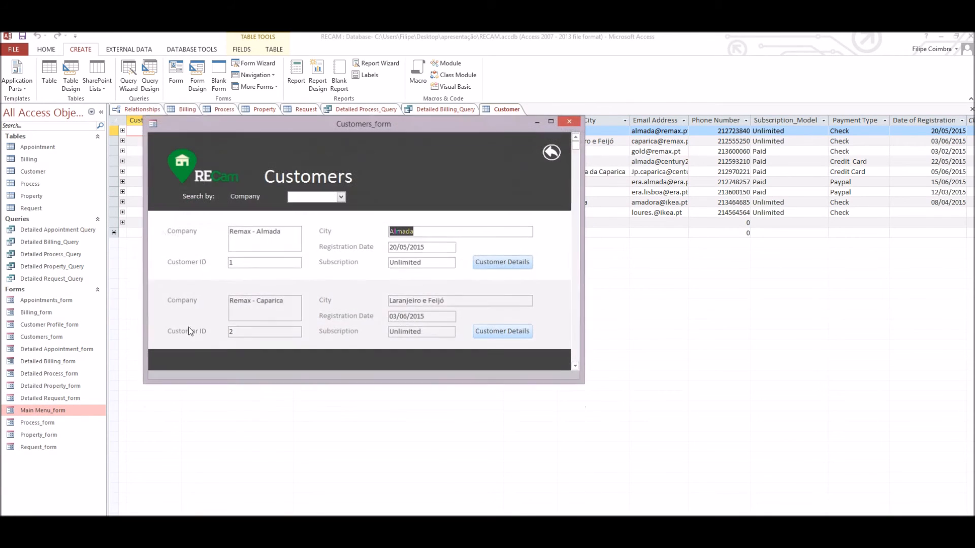
{"action": "scroll", "coordinate": [360, 232], "scroll_direction": "down", "scroll_amount": 1}
{"action": "left_click", "coordinate": [340, 196]}
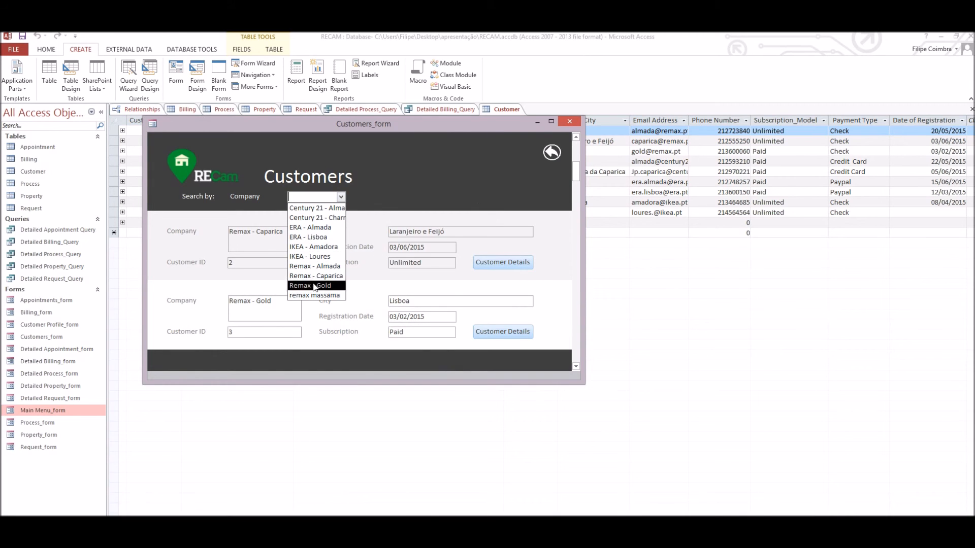
{"action": "left_click", "coordinate": [311, 217]}
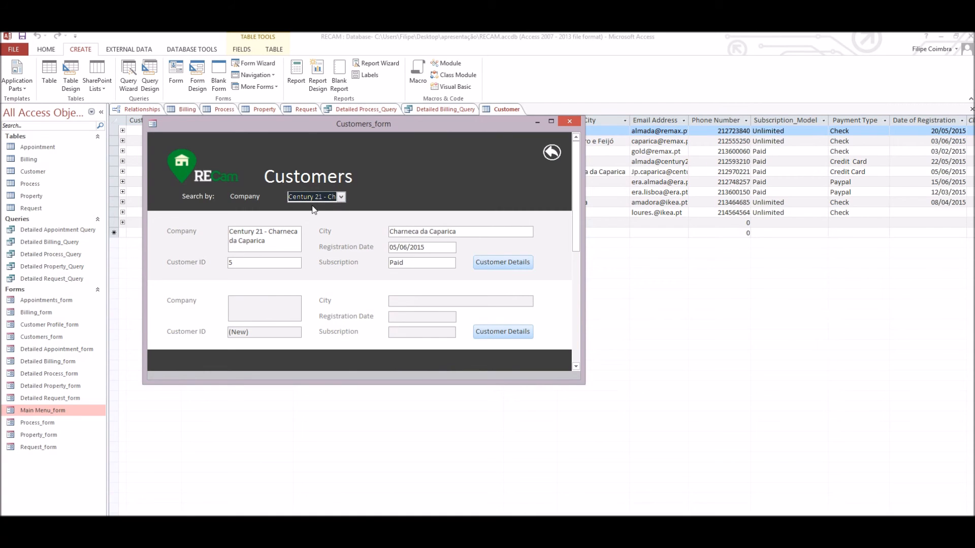
{"action": "left_click", "coordinate": [552, 152]}
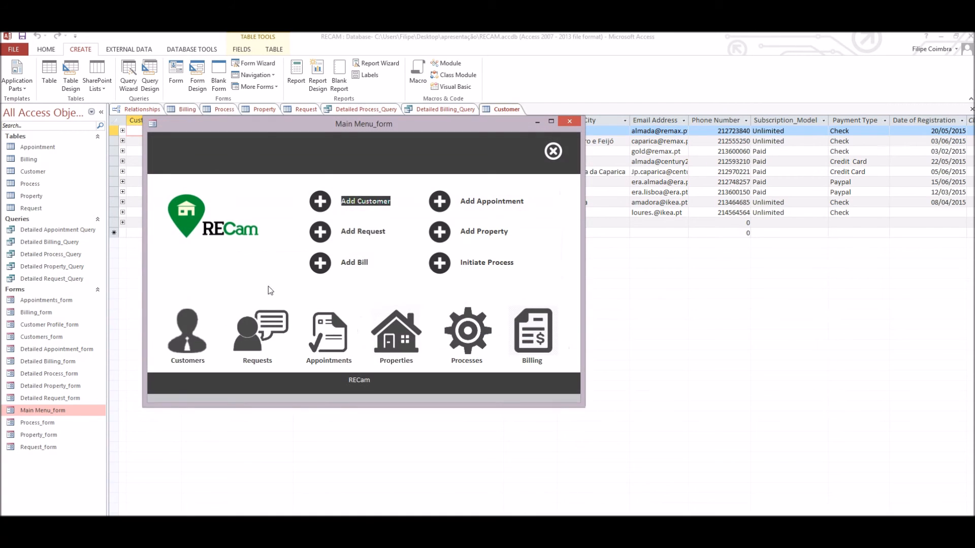
Step: Open the appointment list, search by company for Remax - Almada, look through the records, and leave the form
{"action": "left_click", "coordinate": [323, 327]}
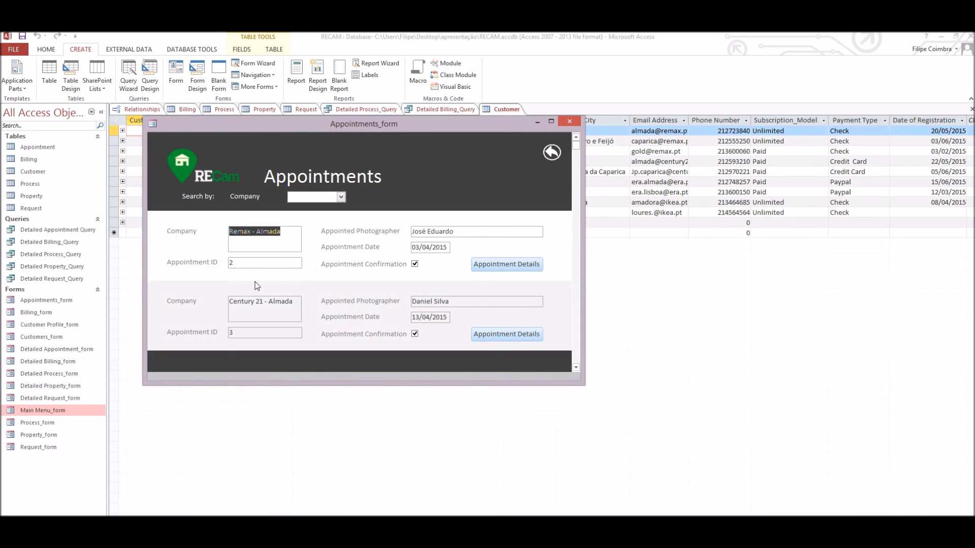
{"action": "left_click", "coordinate": [341, 197]}
{"action": "left_click", "coordinate": [321, 217]}
{"action": "left_click", "coordinate": [340, 197]}
{"action": "left_click", "coordinate": [328, 265]}
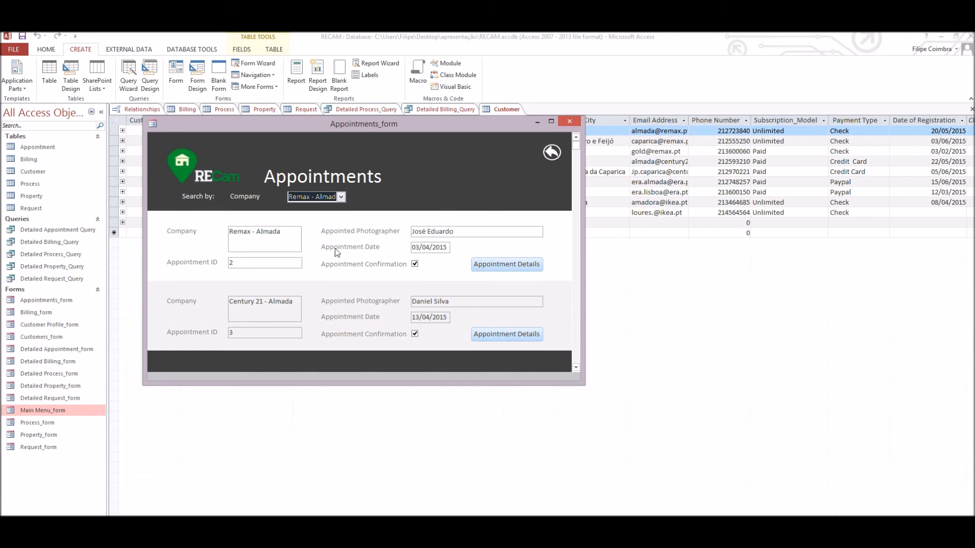
{"action": "scroll", "coordinate": [331, 257], "scroll_direction": "down", "scroll_amount": 3}
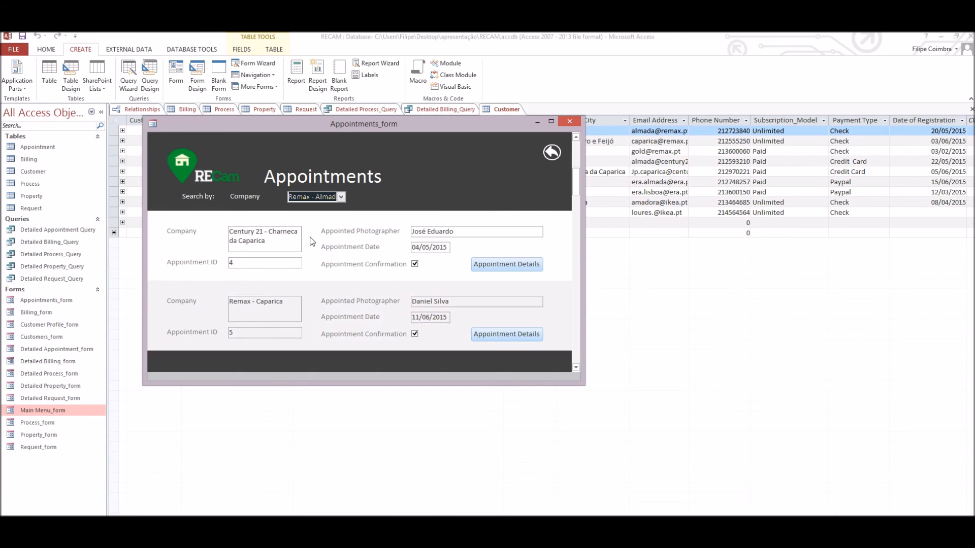
{"action": "scroll", "coordinate": [312, 243], "scroll_direction": "up", "scroll_amount": 5}
{"action": "left_click", "coordinate": [324, 197]}
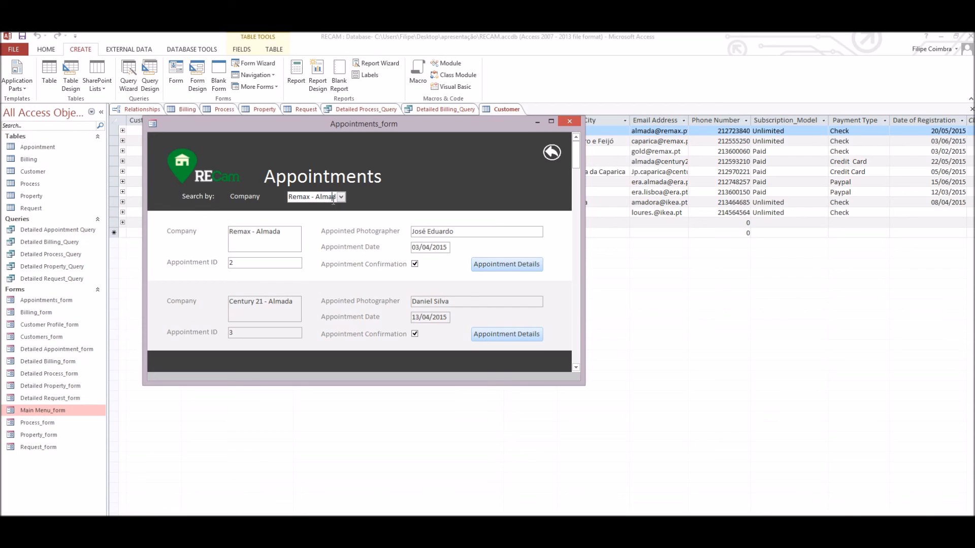
{"action": "left_click", "coordinate": [551, 152]}
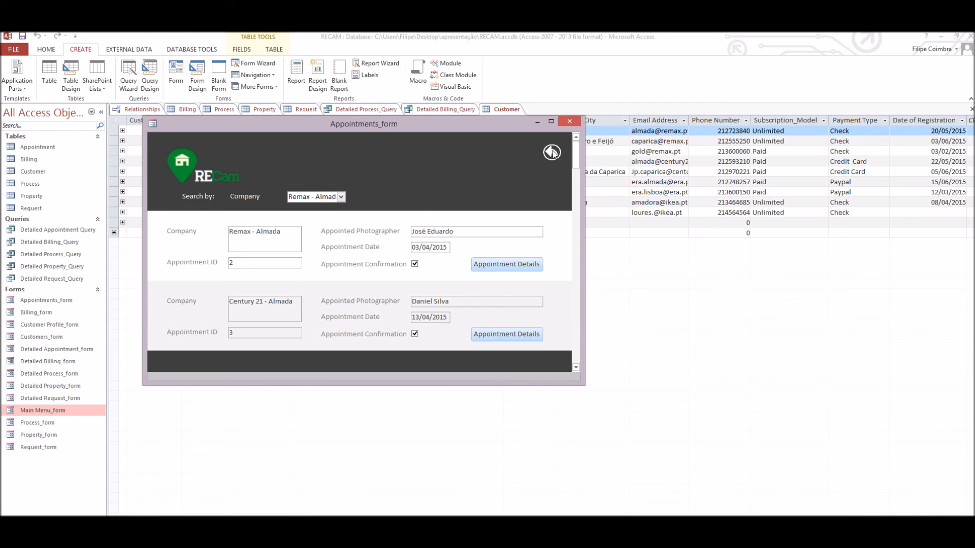